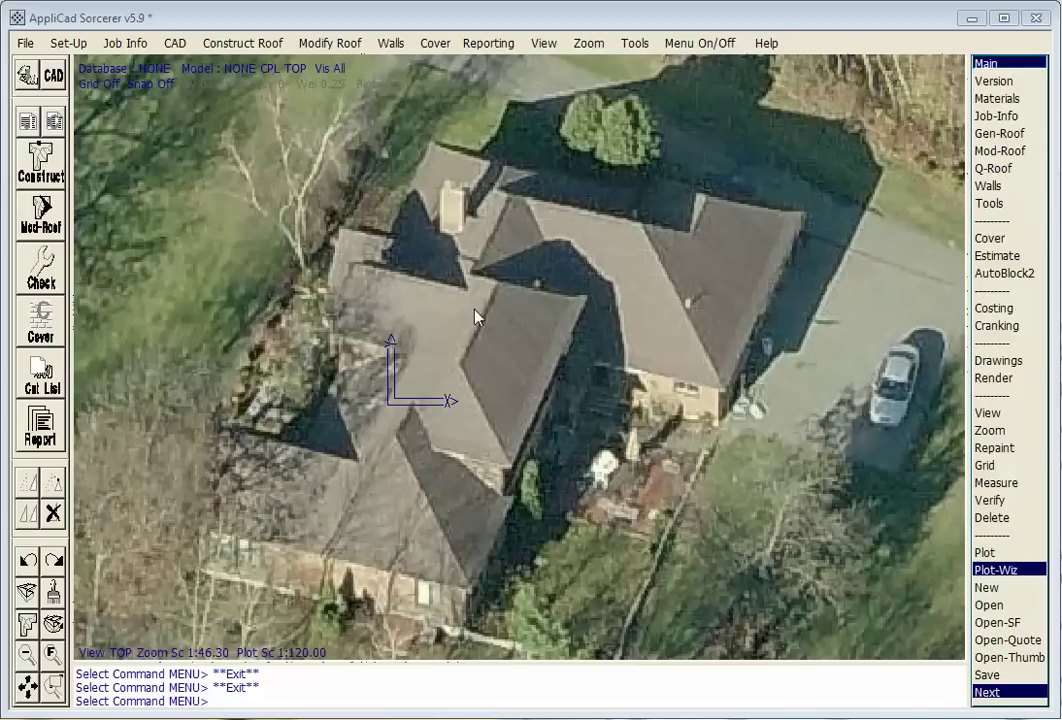
# Step: Start a new model from the File menu, then cancel the save dialog that follows
pyautogui.click(26, 44)
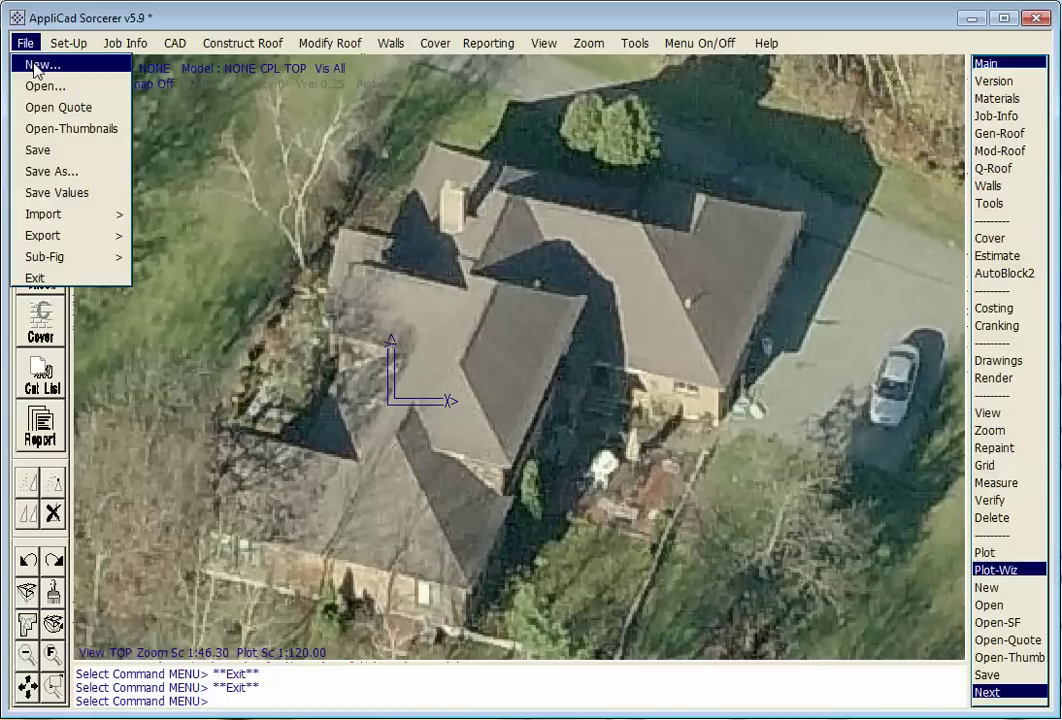
pyautogui.click(36, 66)
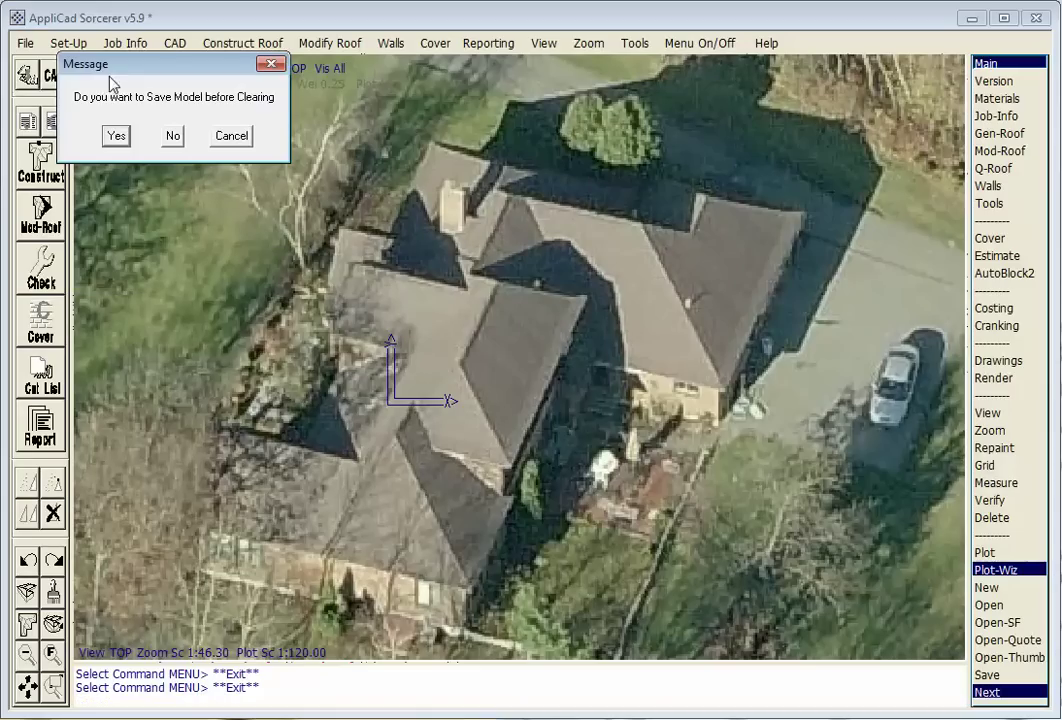
pyautogui.click(114, 134)
pyautogui.click(700, 569)
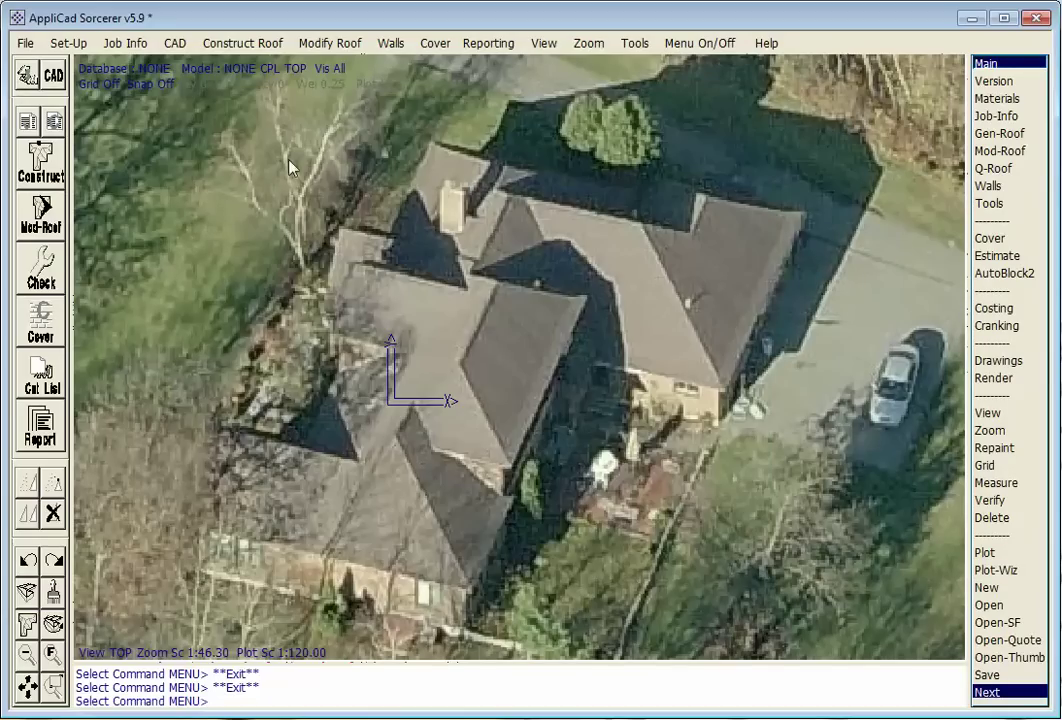
# Step: Choose File > Open and decline saving, so the current model and photo are discarded
pyautogui.click(25, 46)
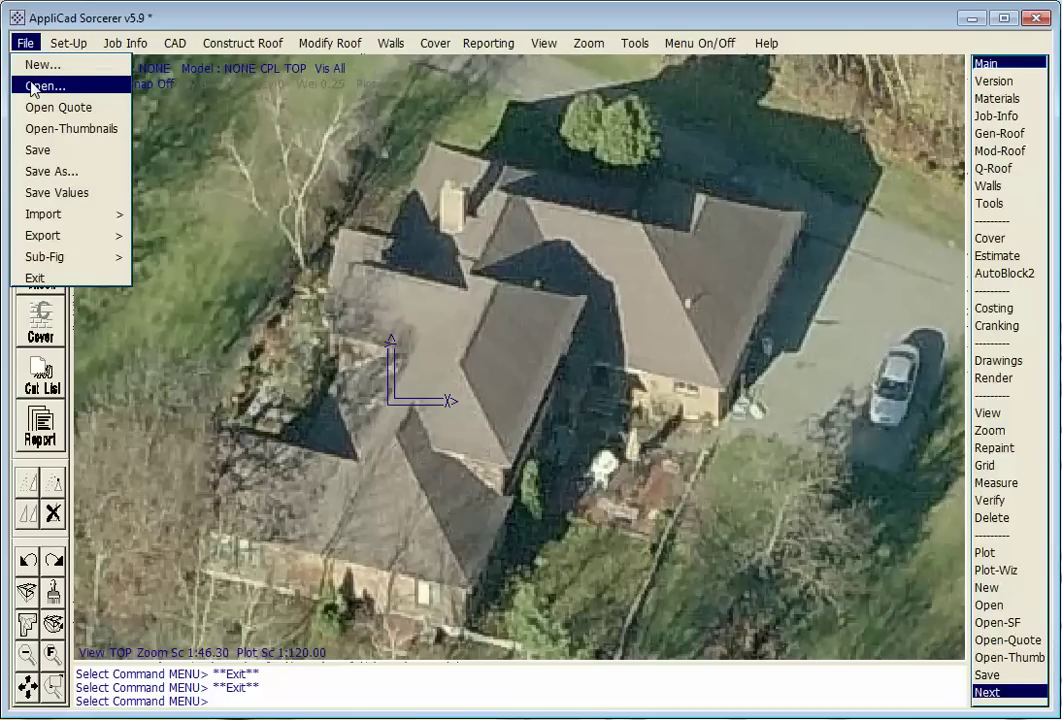
pyautogui.click(33, 87)
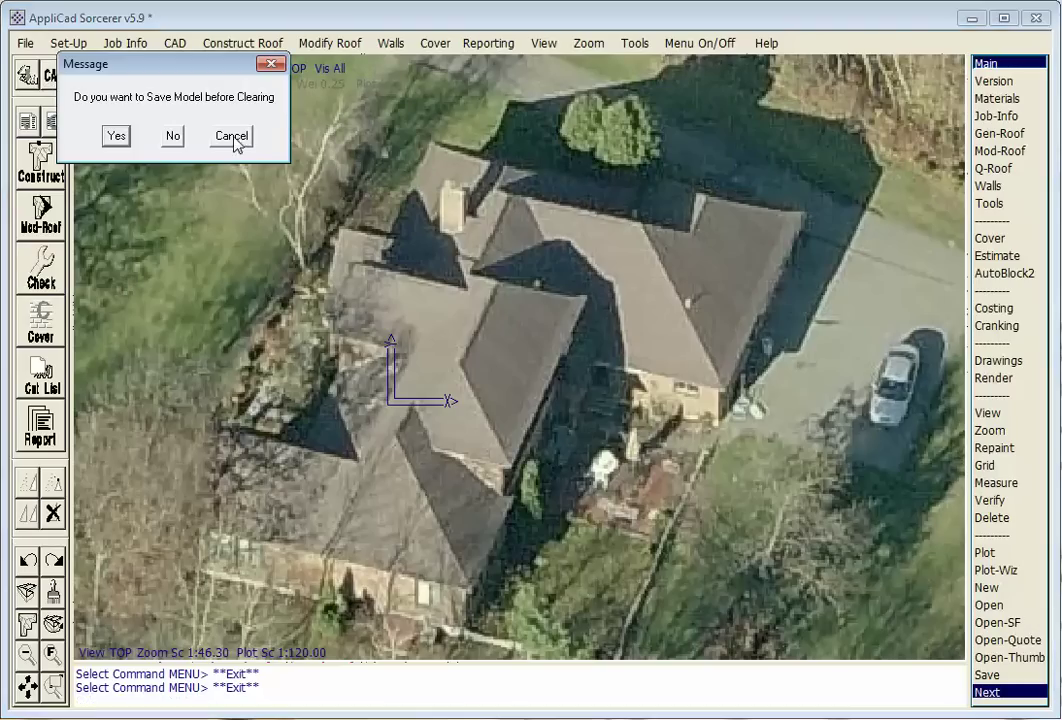
pyautogui.click(173, 136)
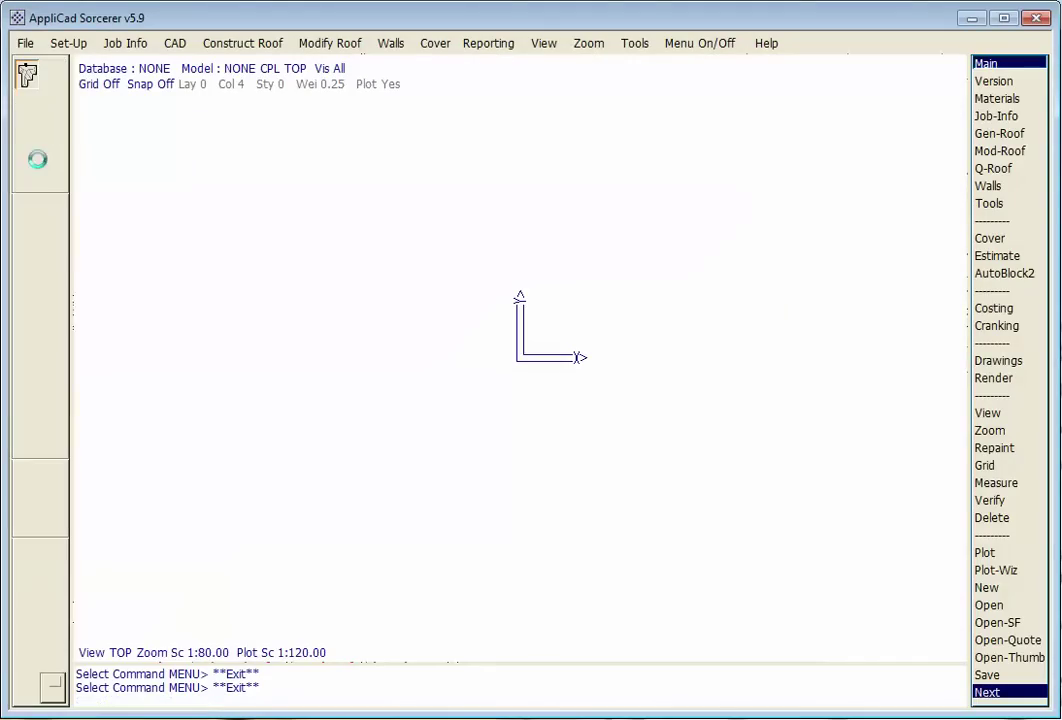
# Step: Load North-pitchtest.jpg as an unscaled background image spanning two picked corners
pyautogui.click(30, 247)
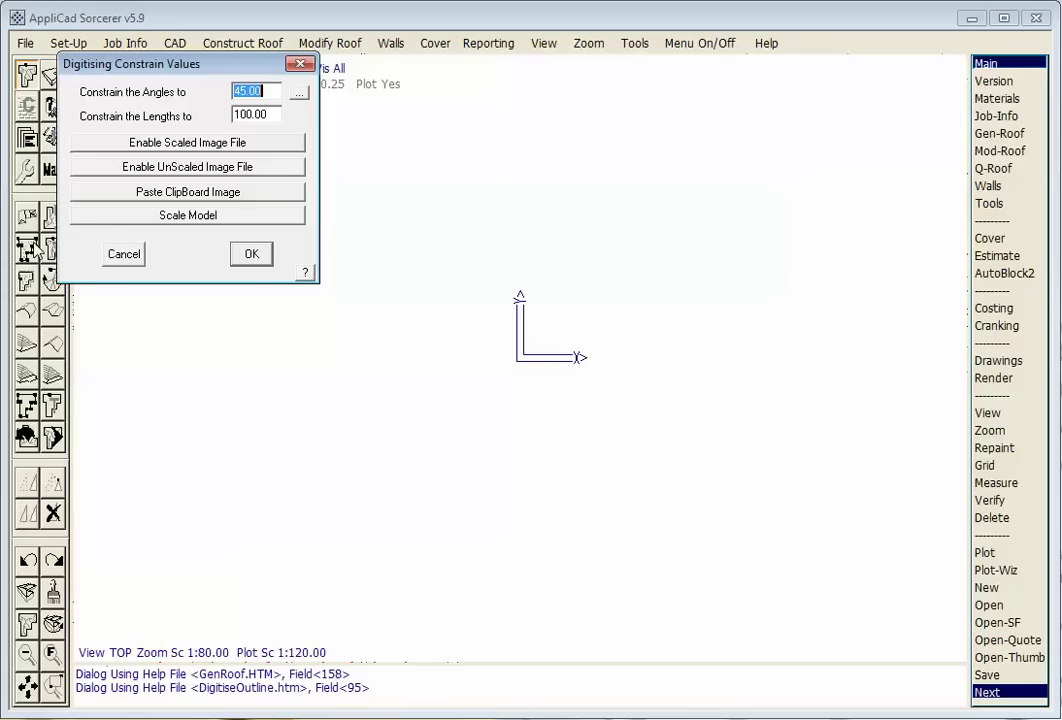
pyautogui.moveTo(225, 68); pyautogui.dragTo(243, 99)
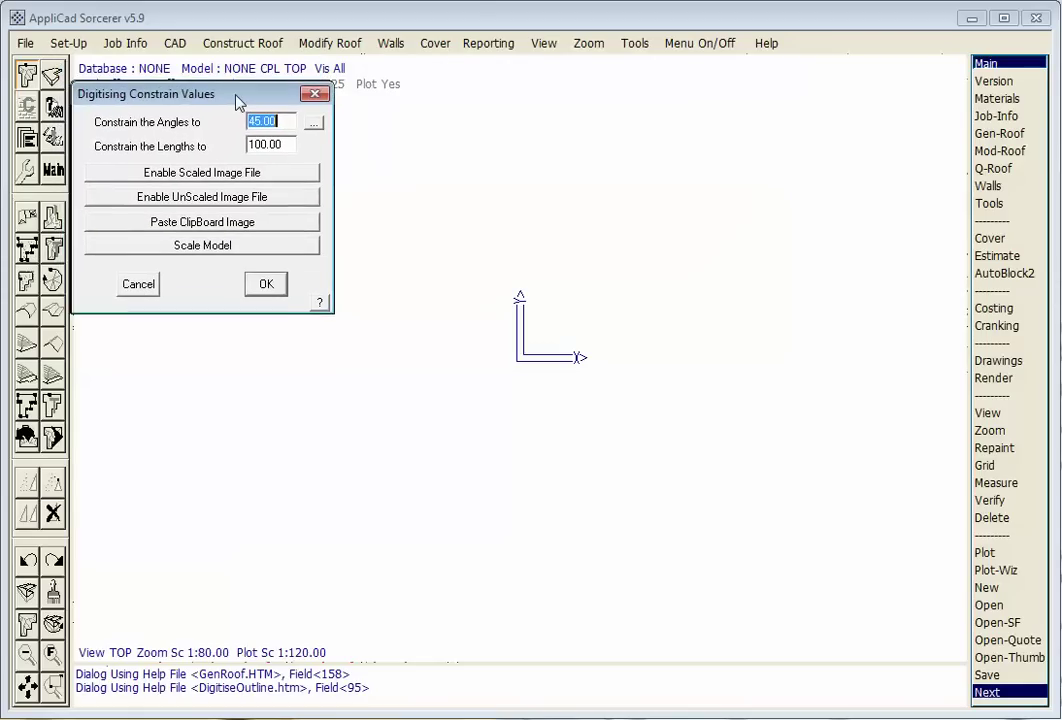
pyautogui.click(229, 197)
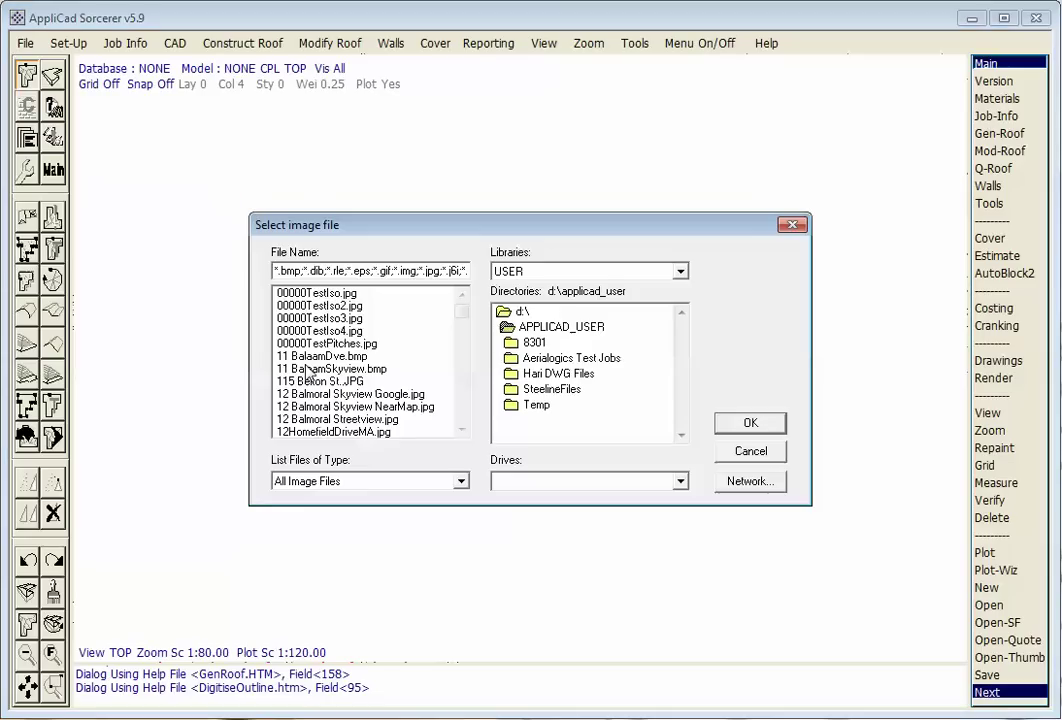
pyautogui.moveTo(463, 314); pyautogui.dragTo(436, 379)
pyautogui.click(343, 294)
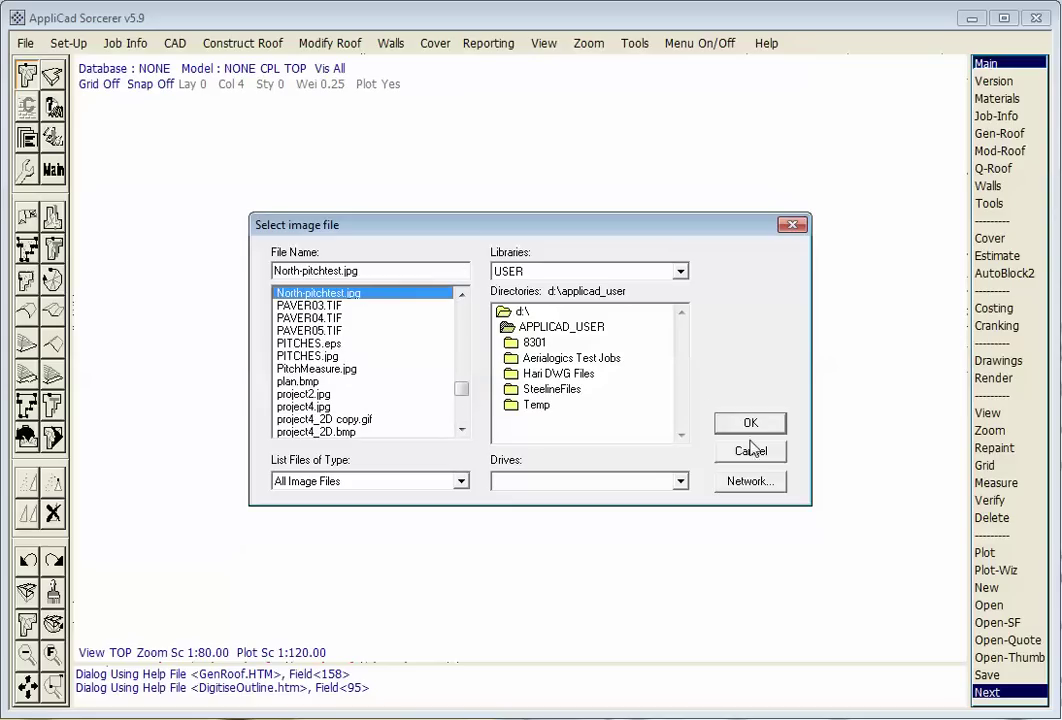
pyautogui.click(751, 423)
pyautogui.click(224, 611)
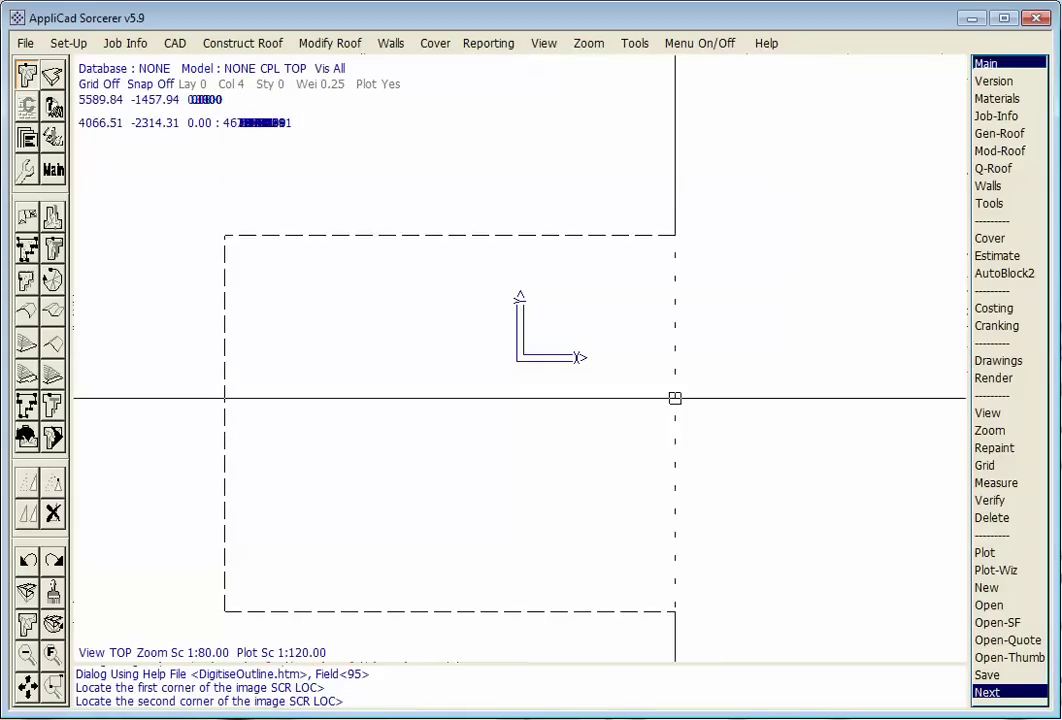
pyautogui.click(799, 360)
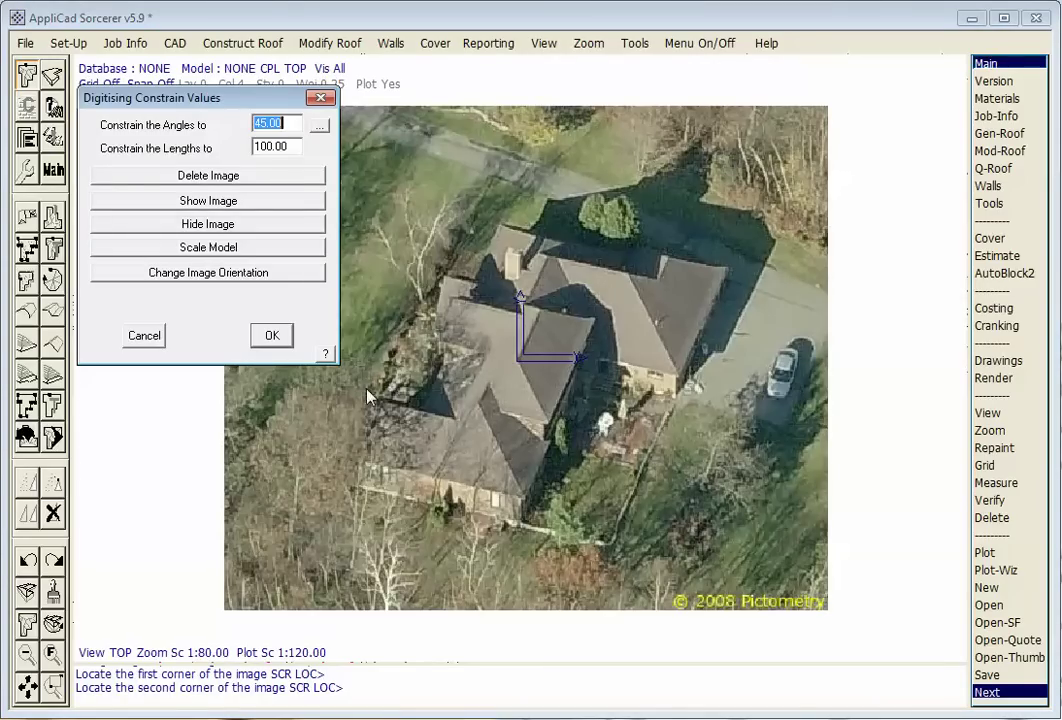
# Step: Close the constrain dialog, zoom in, and launch Measure Pitch from the Main menu
pyautogui.click(155, 335)
pyautogui.scroll(2, 728, 455)
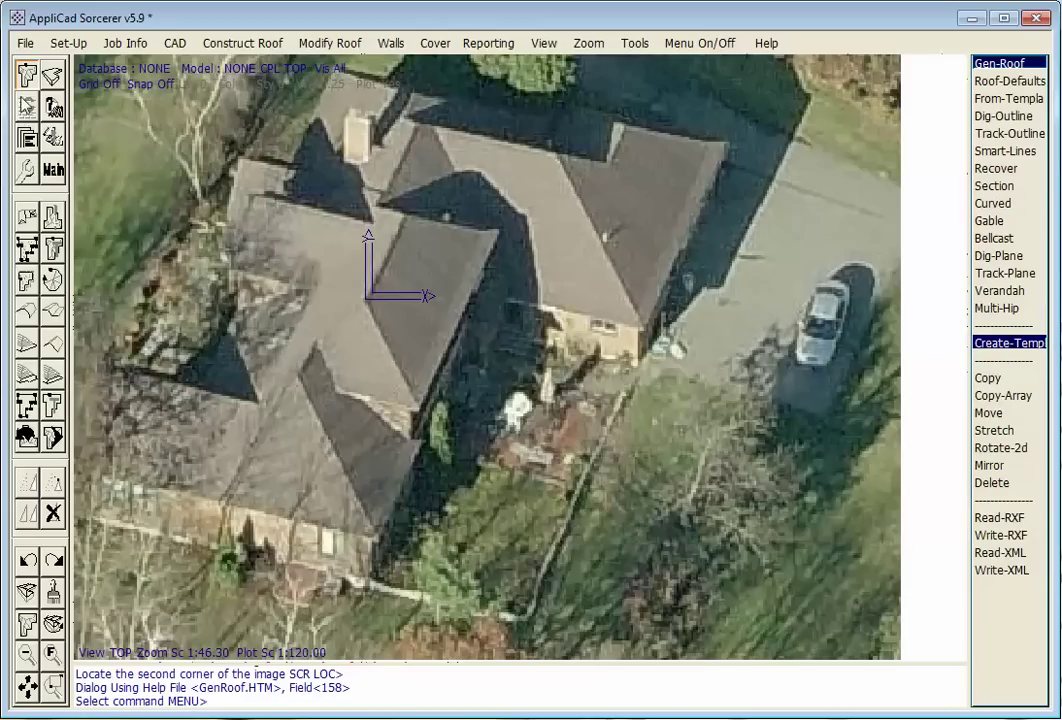
pyautogui.click(46, 162)
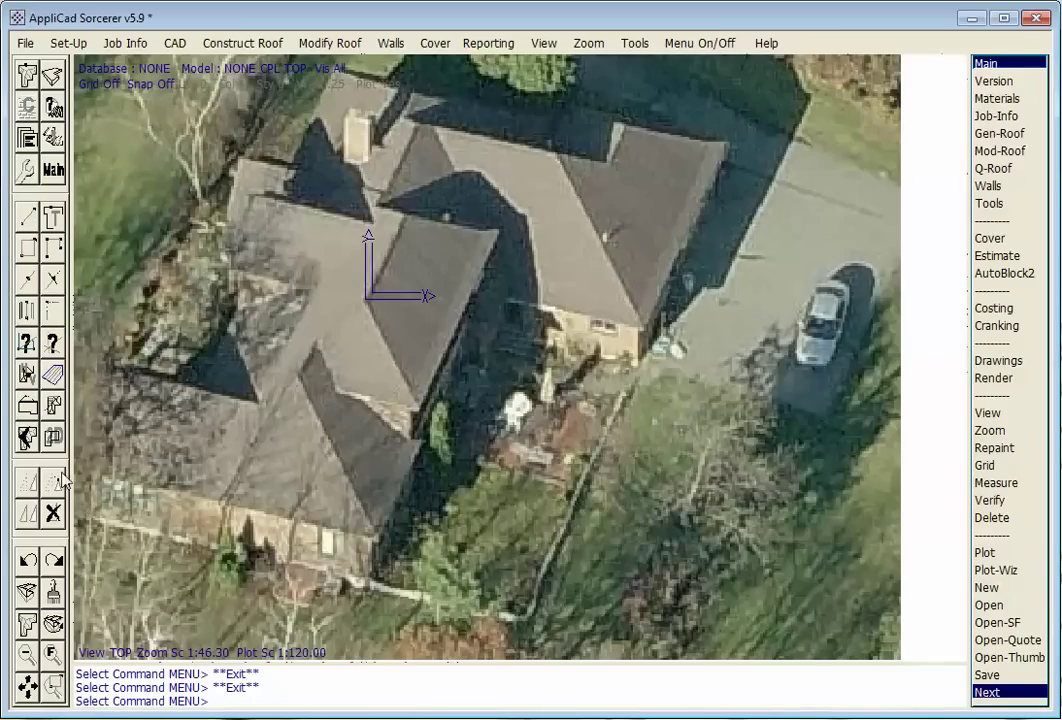
pyautogui.click(52, 342)
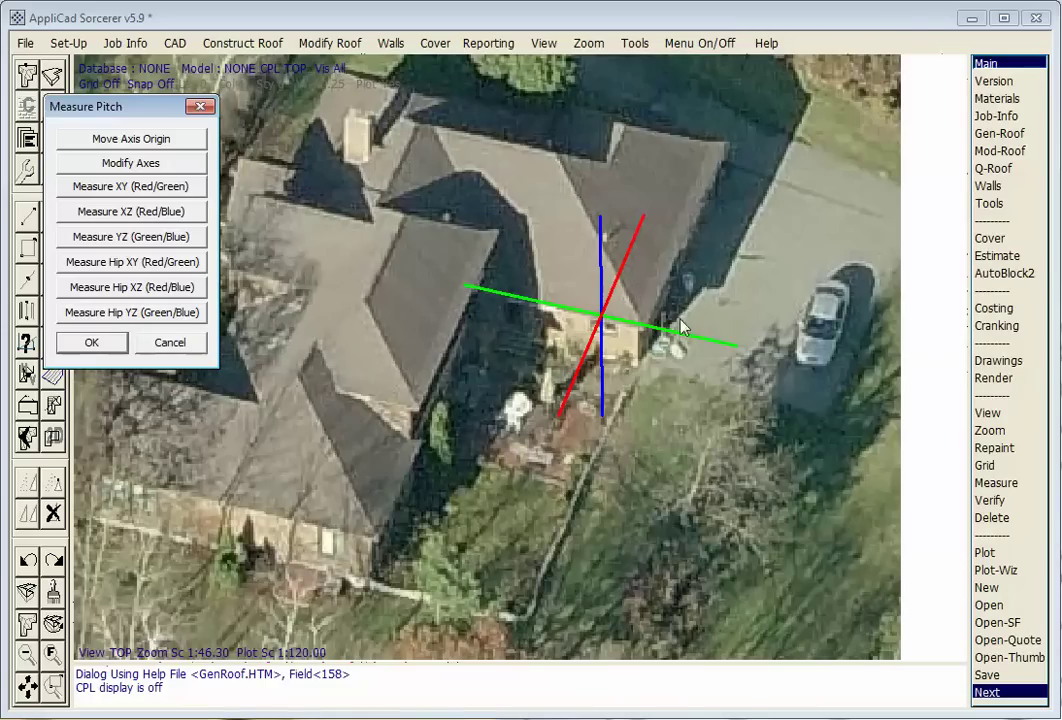
# Step: Move the measuring axes' origin onto the roof corner
pyautogui.click(104, 139)
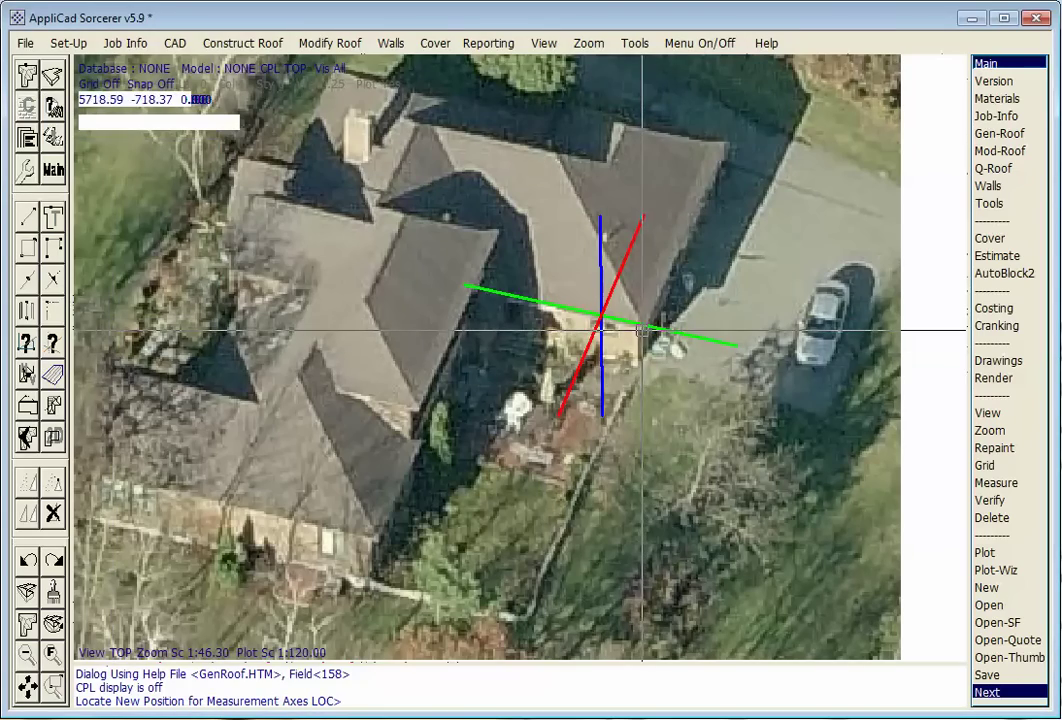
pyautogui.click(638, 360)
pyautogui.scroll(1, 680, 340)
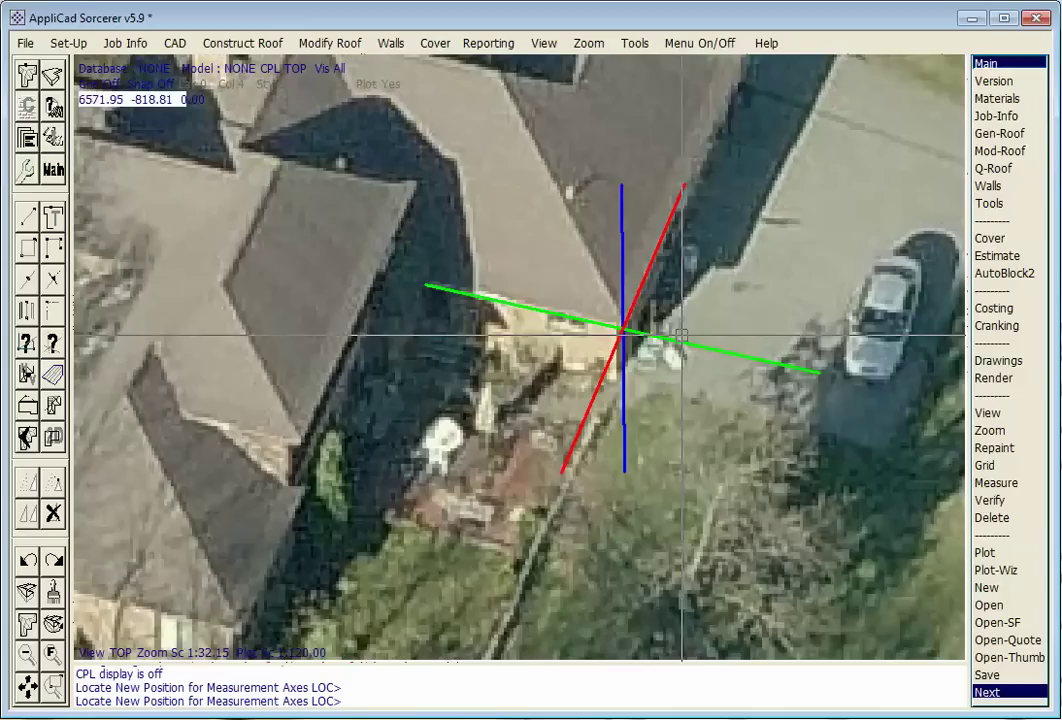
pyautogui.click(624, 330)
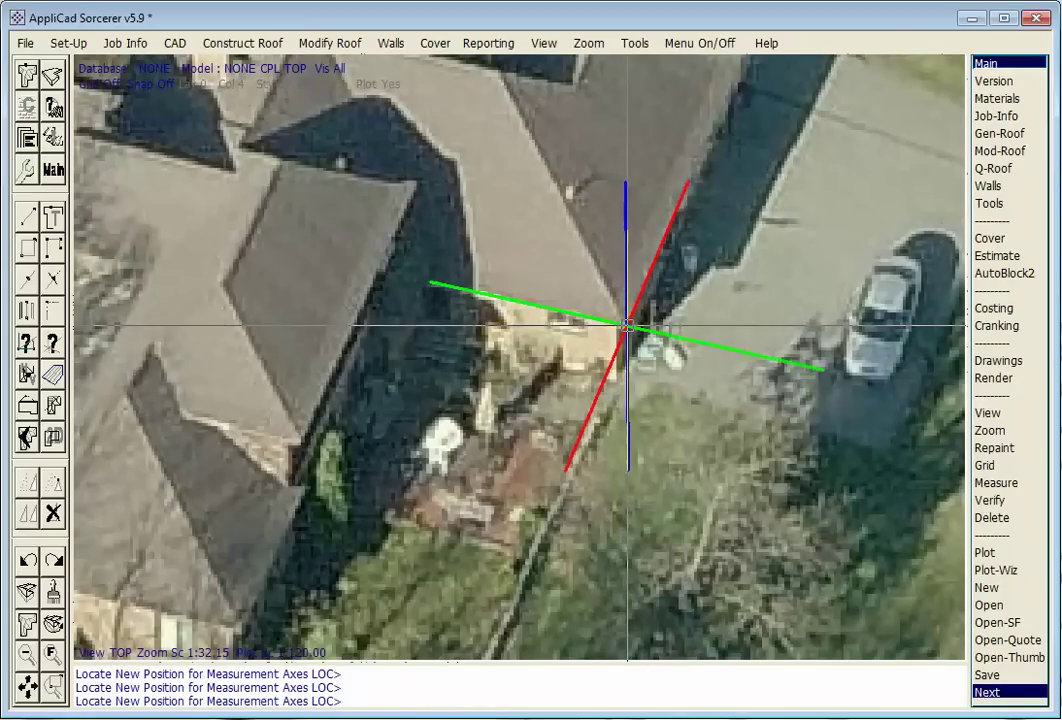
pyautogui.scroll(-1, 627, 327)
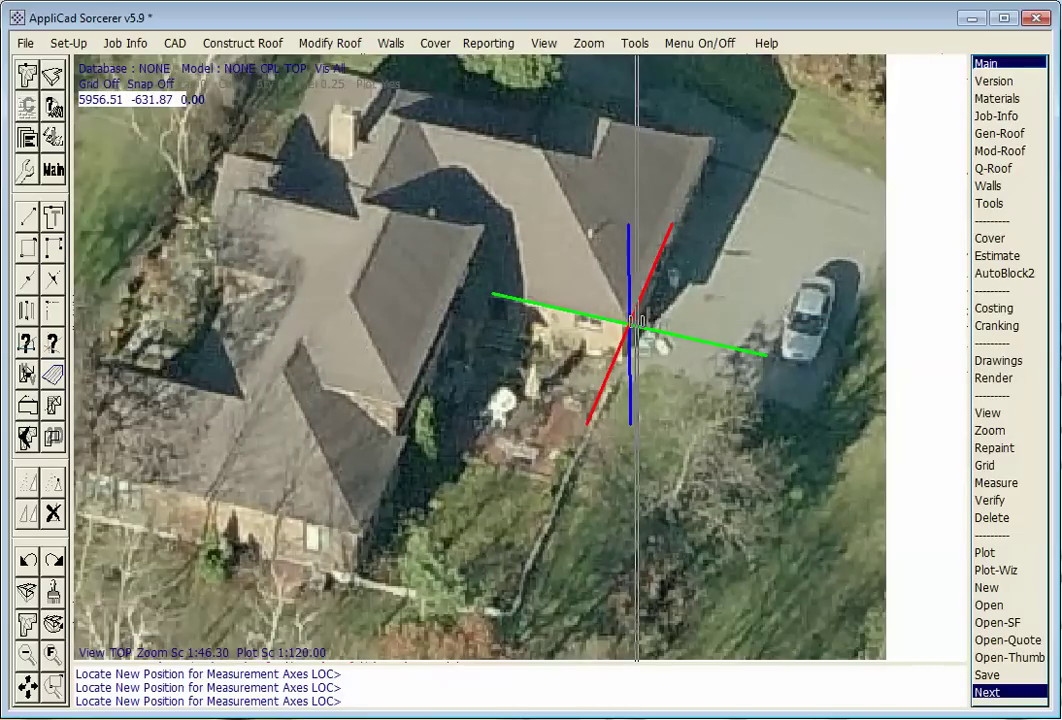
pyautogui.rightClick(634, 322)
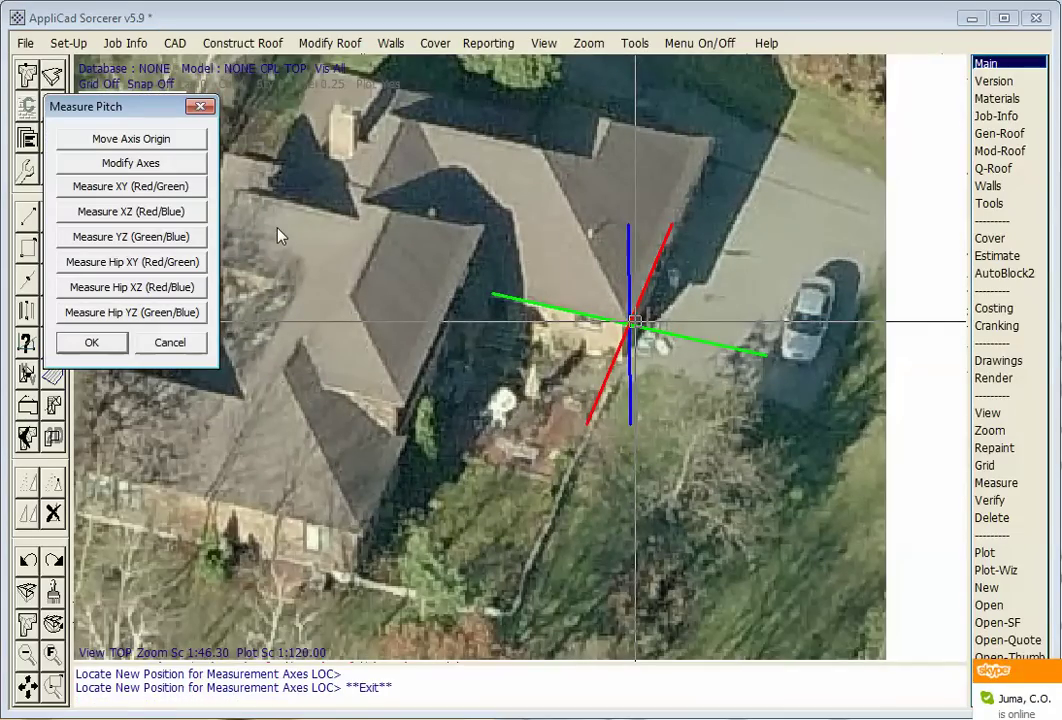
# Step: Re-aim the X, Y and Z axis directions so red runs along the roof and green across it
pyautogui.click(180, 167)
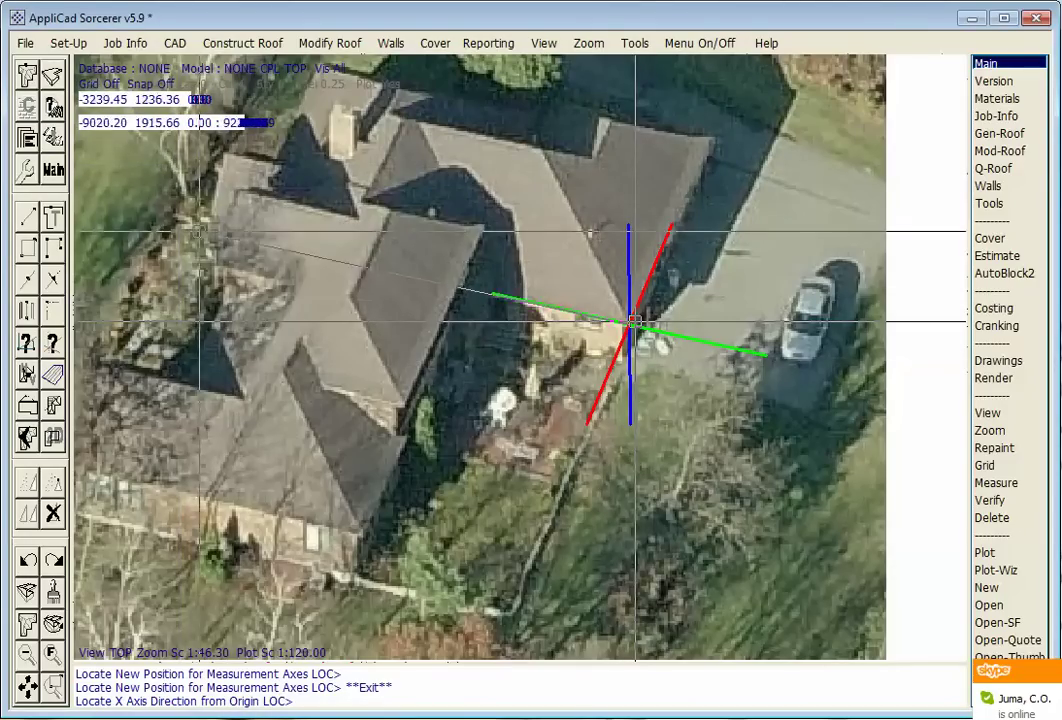
pyautogui.click(124, 218)
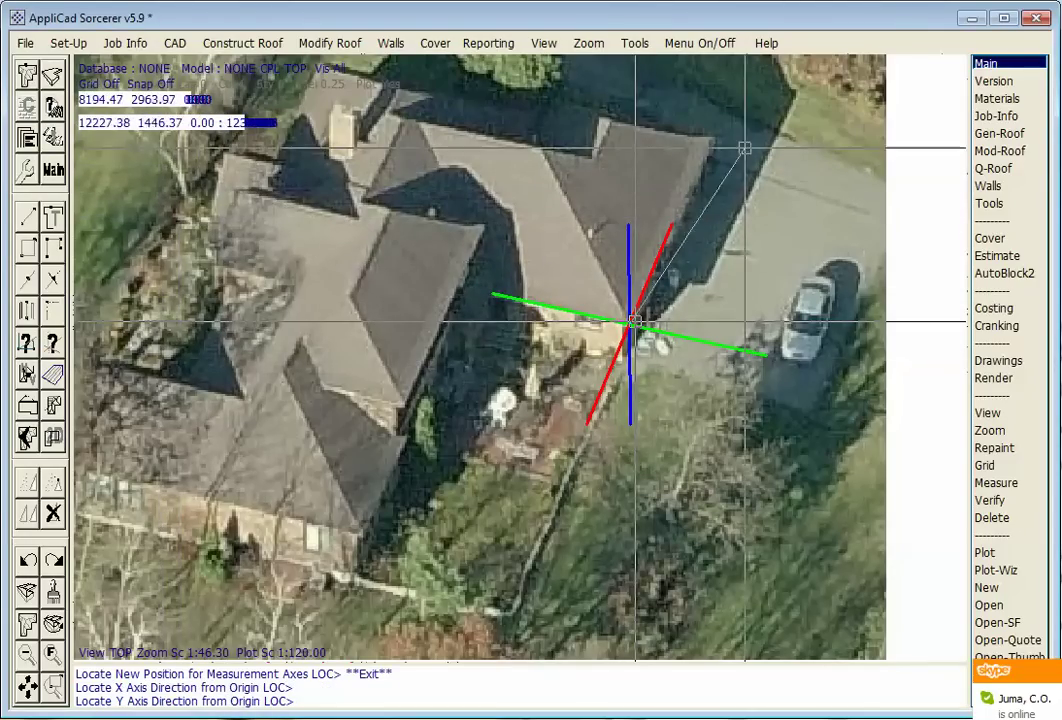
pyautogui.click(733, 102)
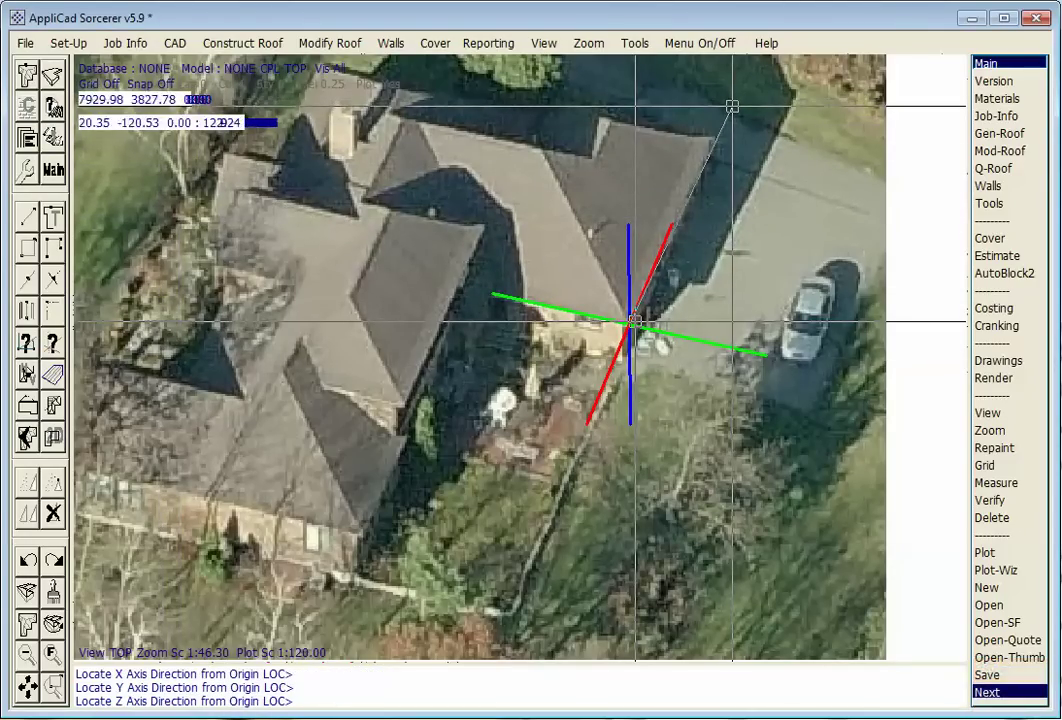
pyautogui.click(618, 113)
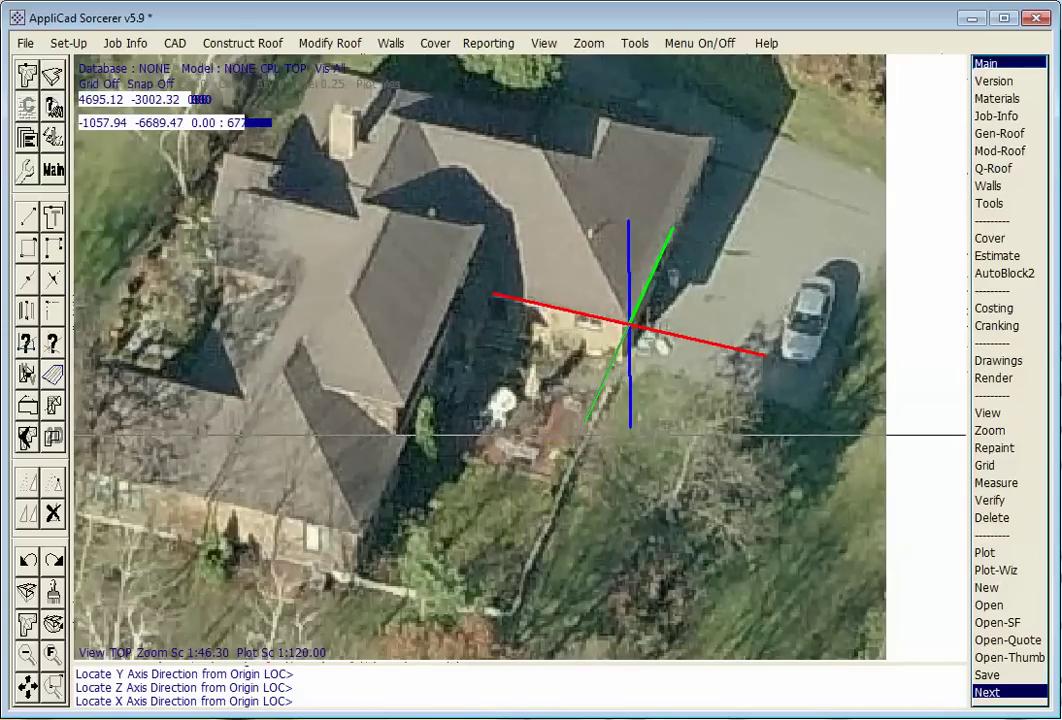
# Step: Exit the axis-locate prompt to return to the Measure Pitch dialog
pyautogui.rightClick(548, 407)
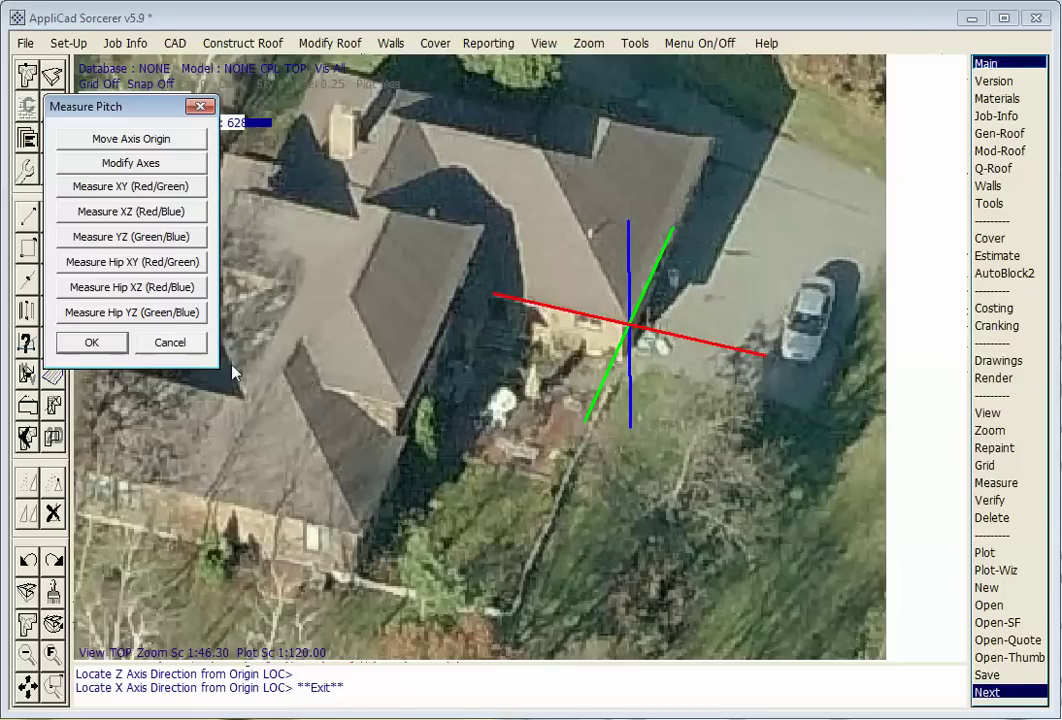
# Step: Measure the driveway-side hip by picking its other side and refining the apex, reading about 41.6 and 37.2
pyautogui.click(168, 313)
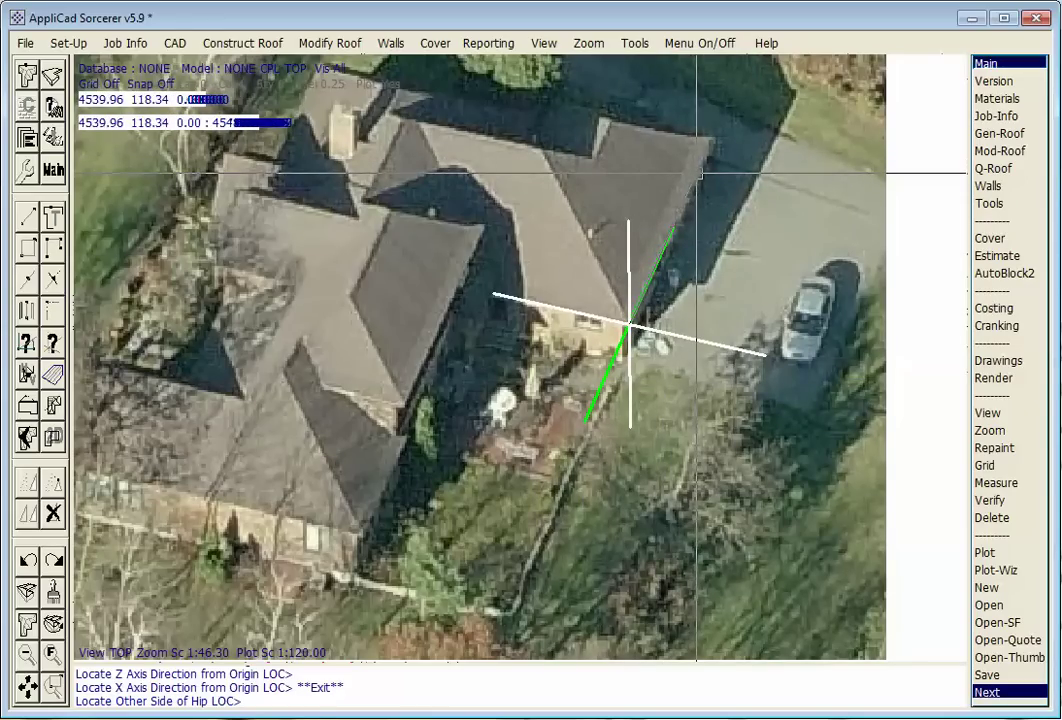
pyautogui.click(697, 173)
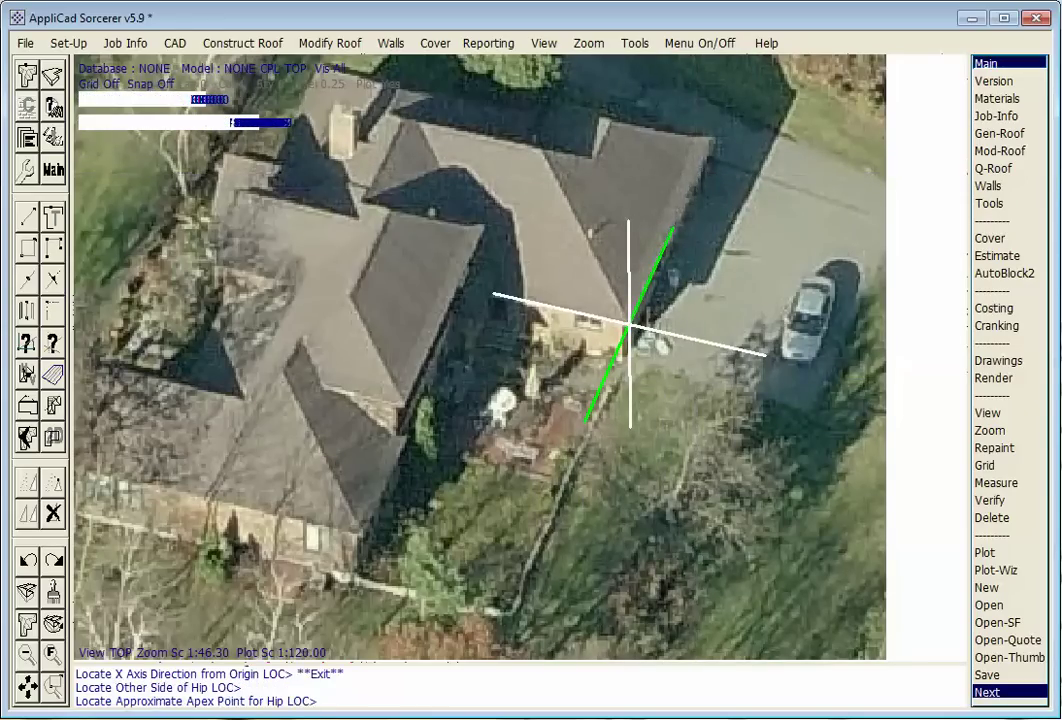
pyautogui.click(541, 150)
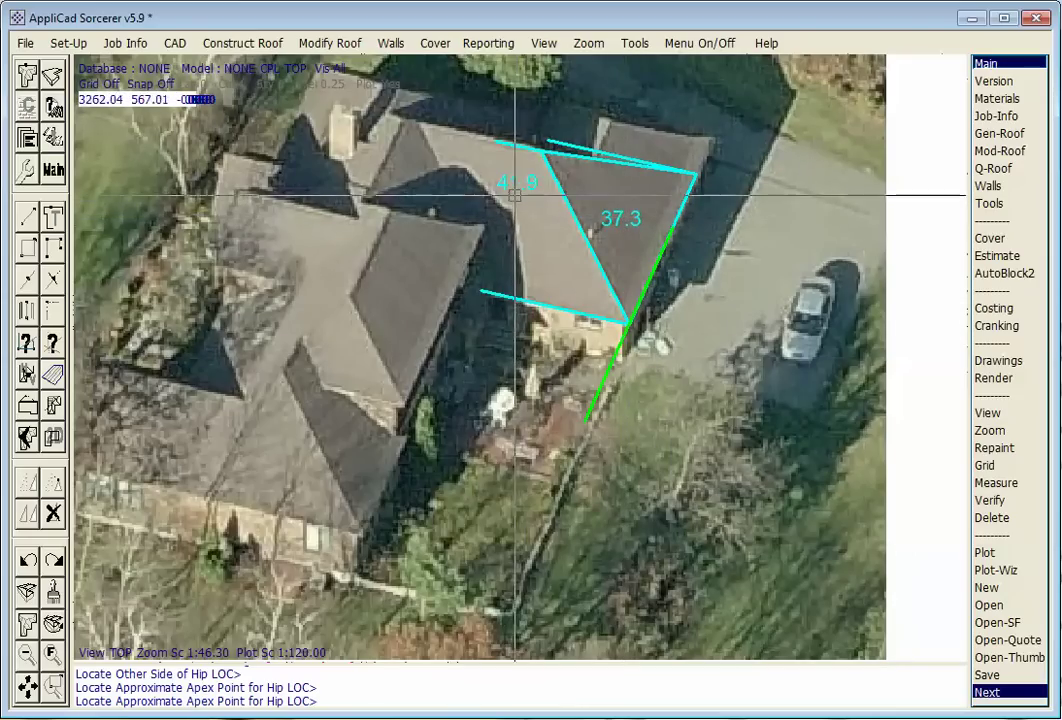
pyautogui.click(548, 153)
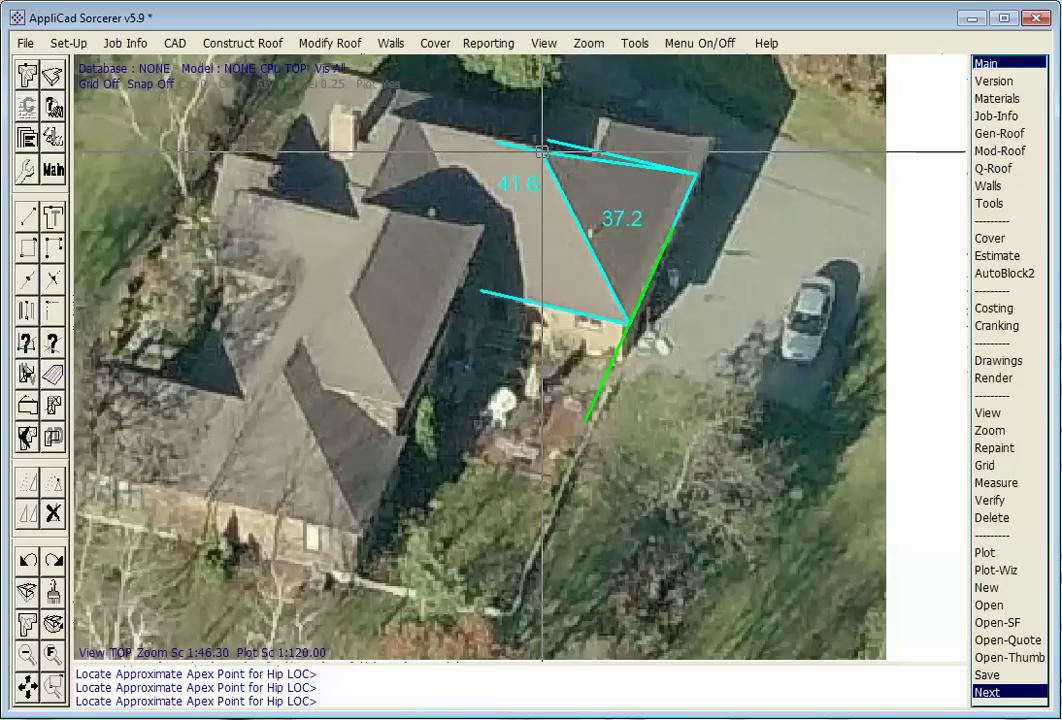
pyautogui.click(541, 151)
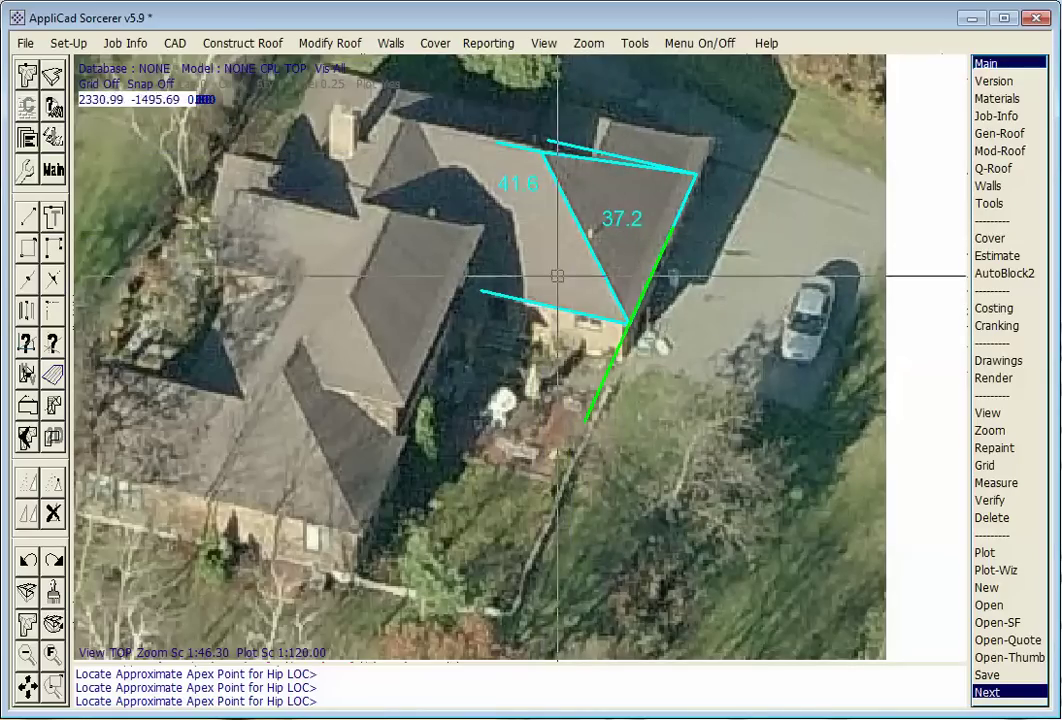
pyautogui.rightClick(591, 284)
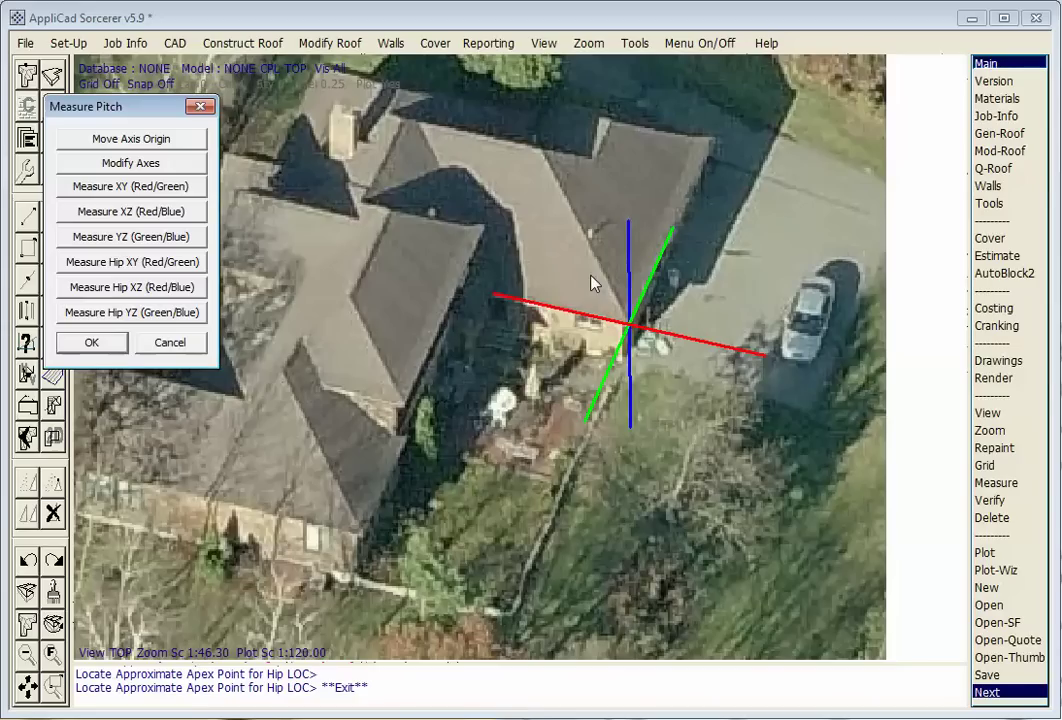
# Step: Move the measuring axes' origin onto the left-hand hip roof
pyautogui.click(176, 140)
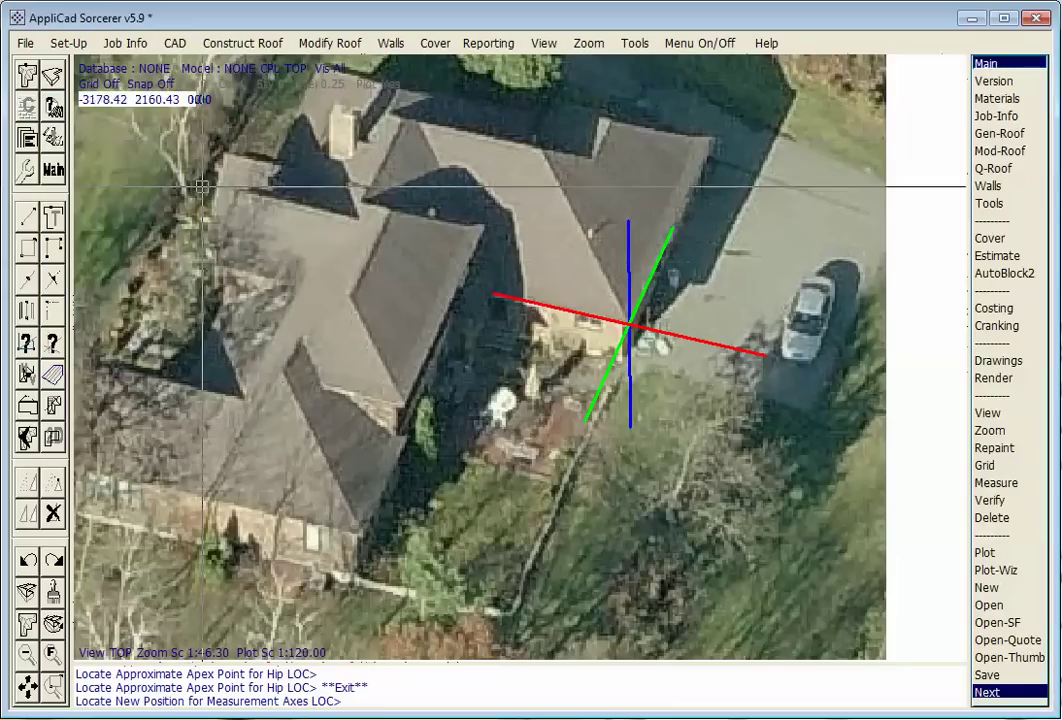
pyautogui.click(405, 405)
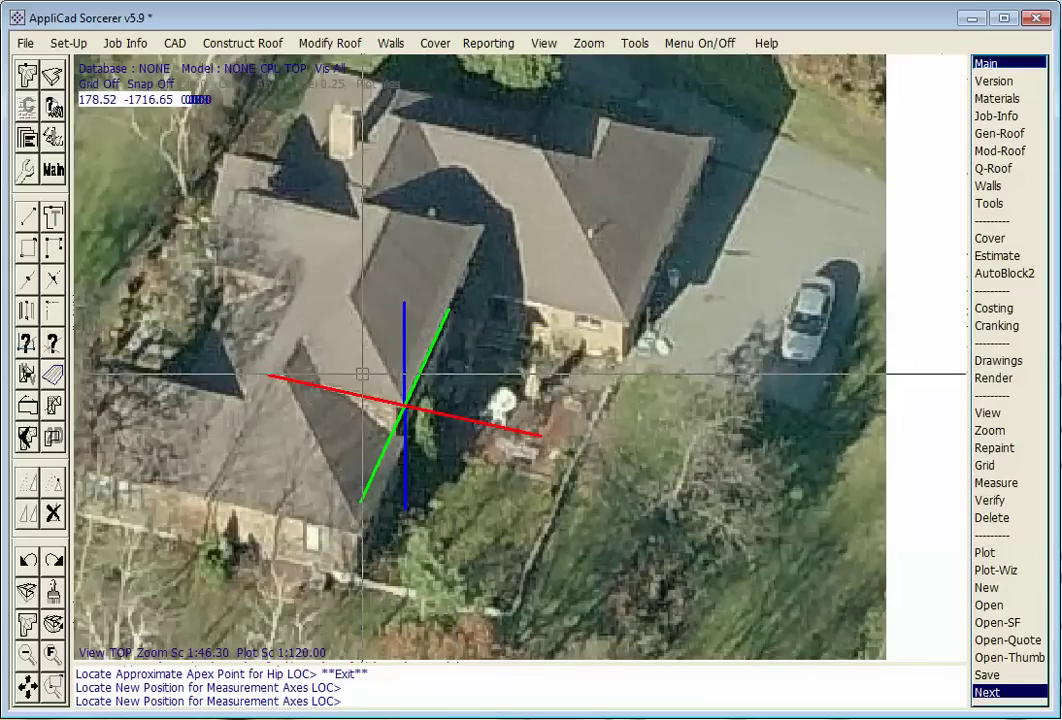
pyautogui.rightClick(258, 244)
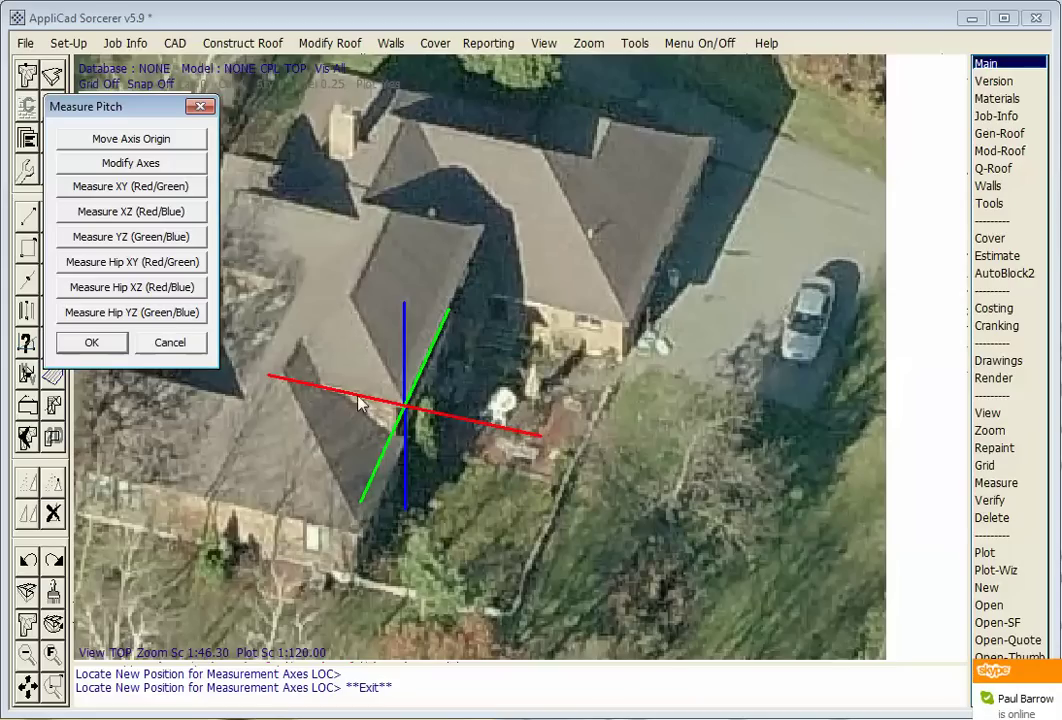
# Step: Measure the left hip with Measure Hip XZ, reading about 45.9 and 53.0
pyautogui.click(133, 288)
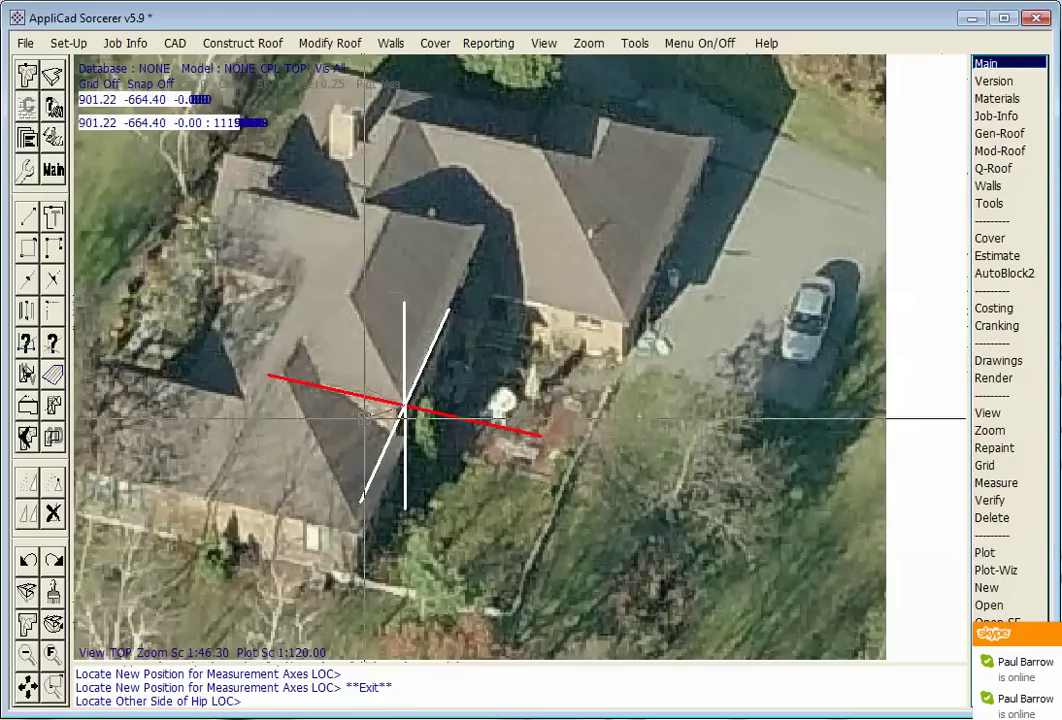
pyautogui.click(266, 375)
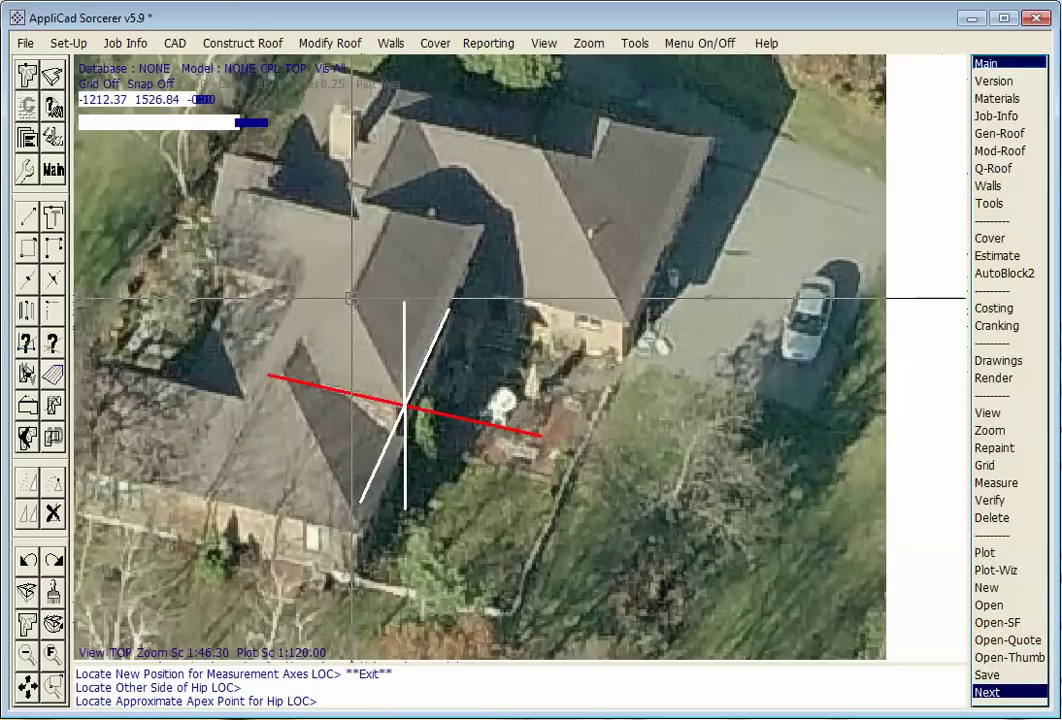
pyautogui.click(351, 296)
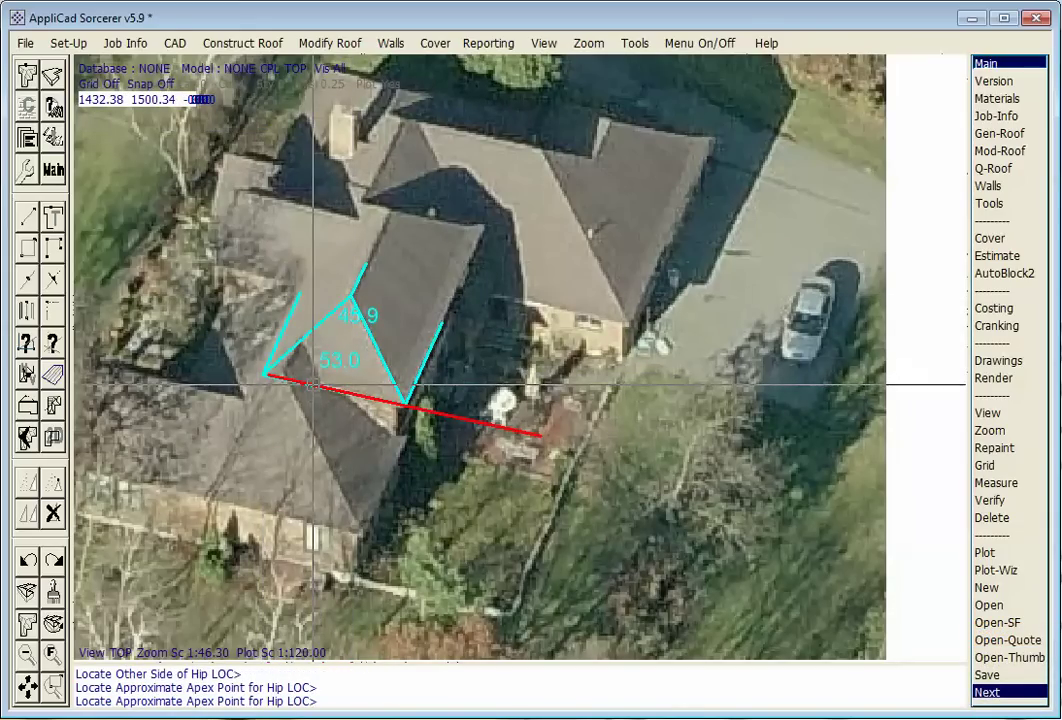
pyautogui.rightClick(356, 306)
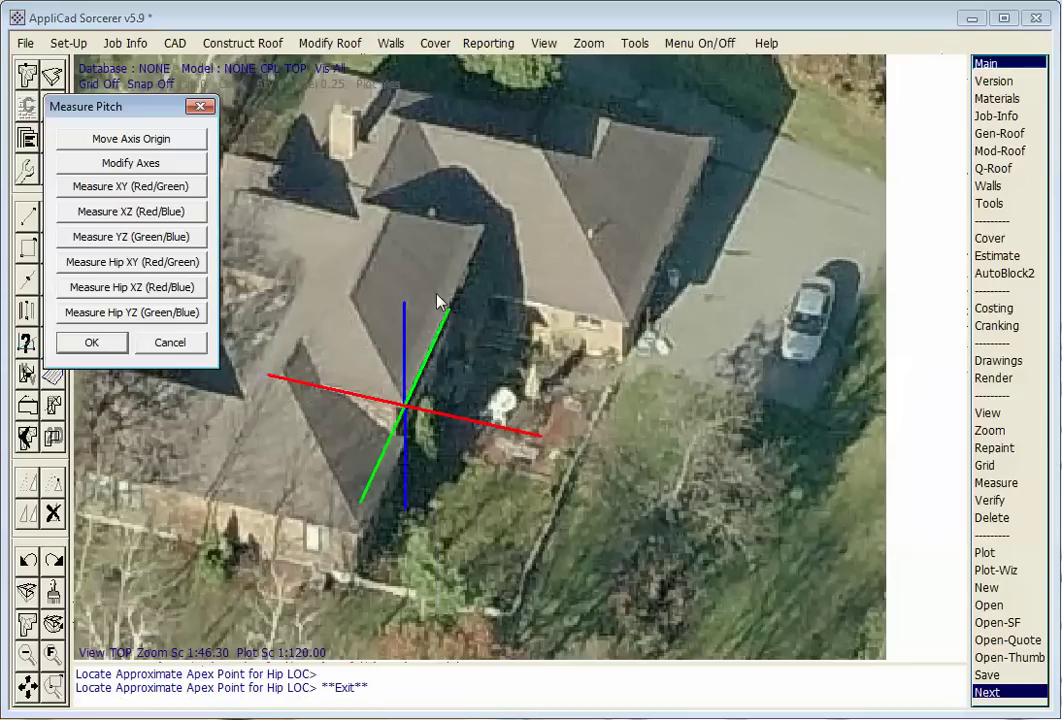
# Step: Re-measure the left hip pitch (about 46.8 and 46.1) and move the Measure Pitch dialog right
pyautogui.click(88, 288)
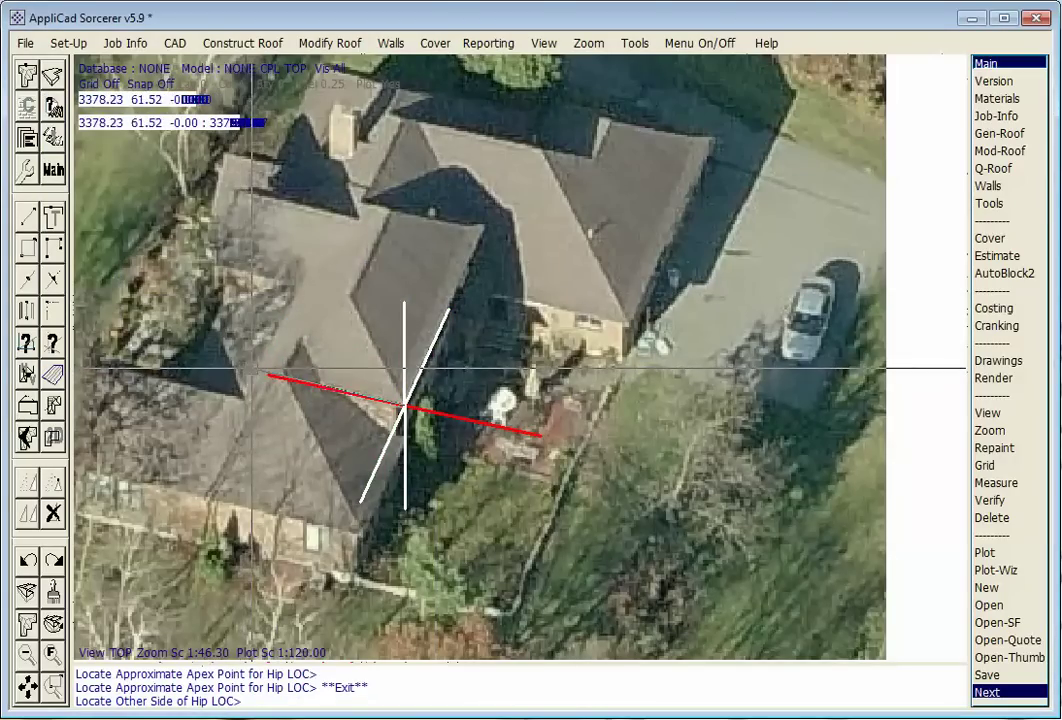
pyautogui.click(264, 375)
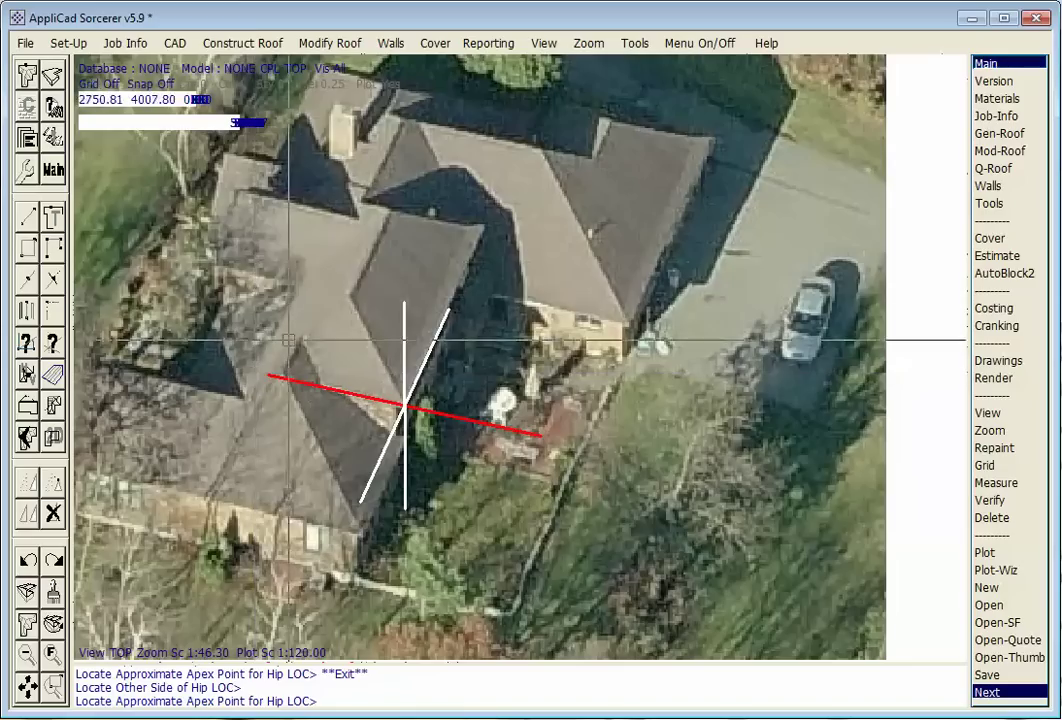
pyautogui.click(350, 296)
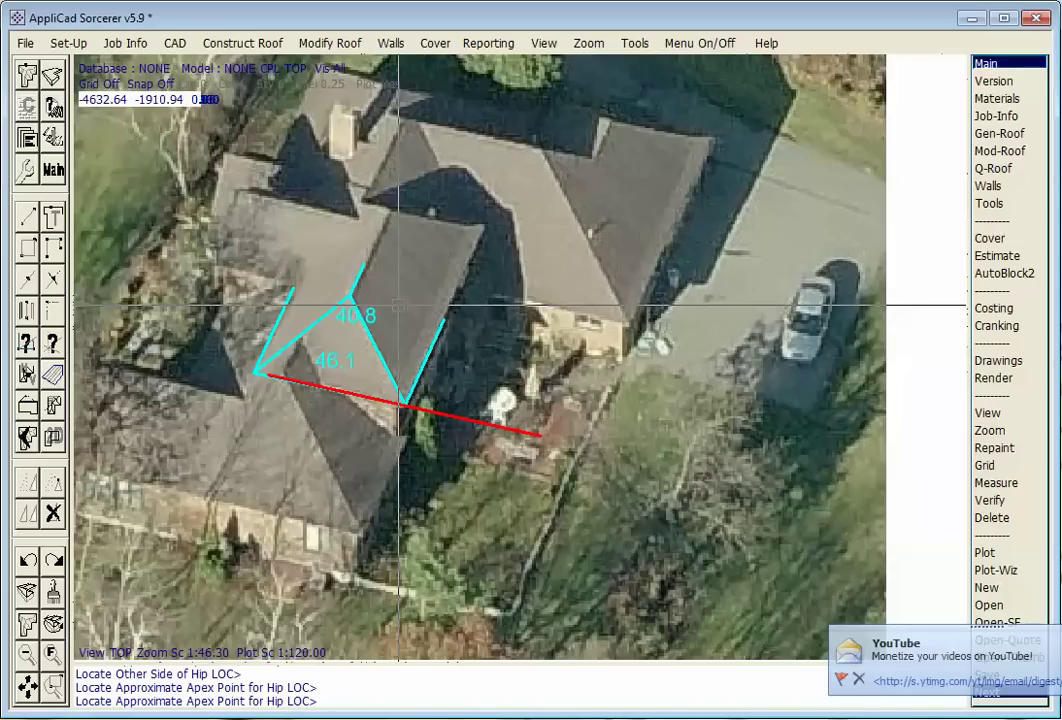
pyautogui.rightClick(450, 372)
pyautogui.moveTo(150, 107); pyautogui.dragTo(716, 247)
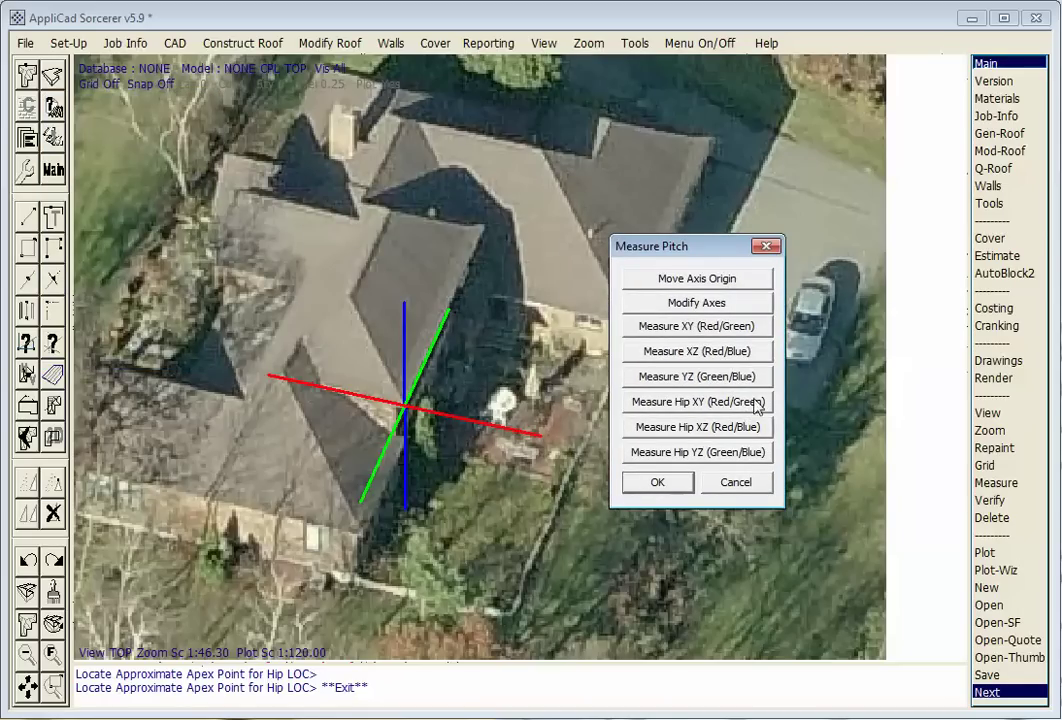